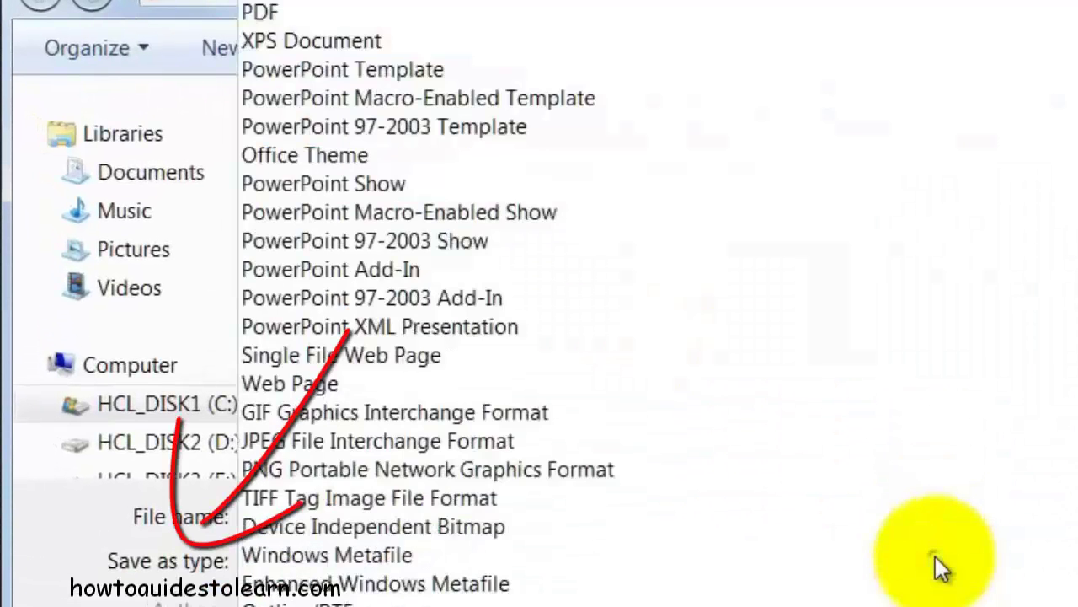
# Save SamplePresentation as JPEG File Interchange Format images
pyautogui.click(939, 560)
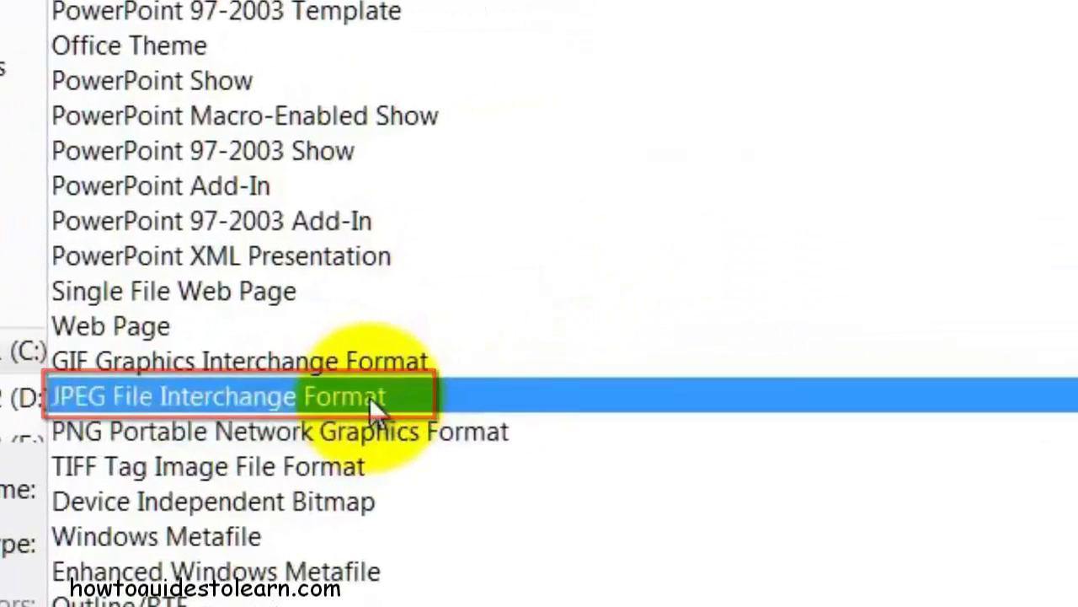
pyautogui.click(414, 378)
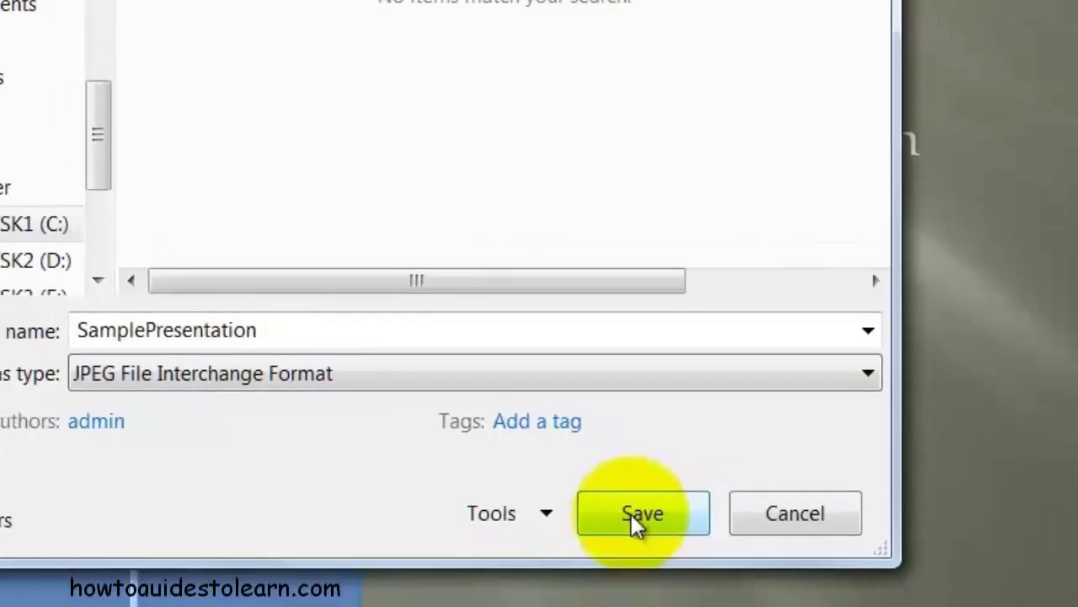
pyautogui.click(740, 546)
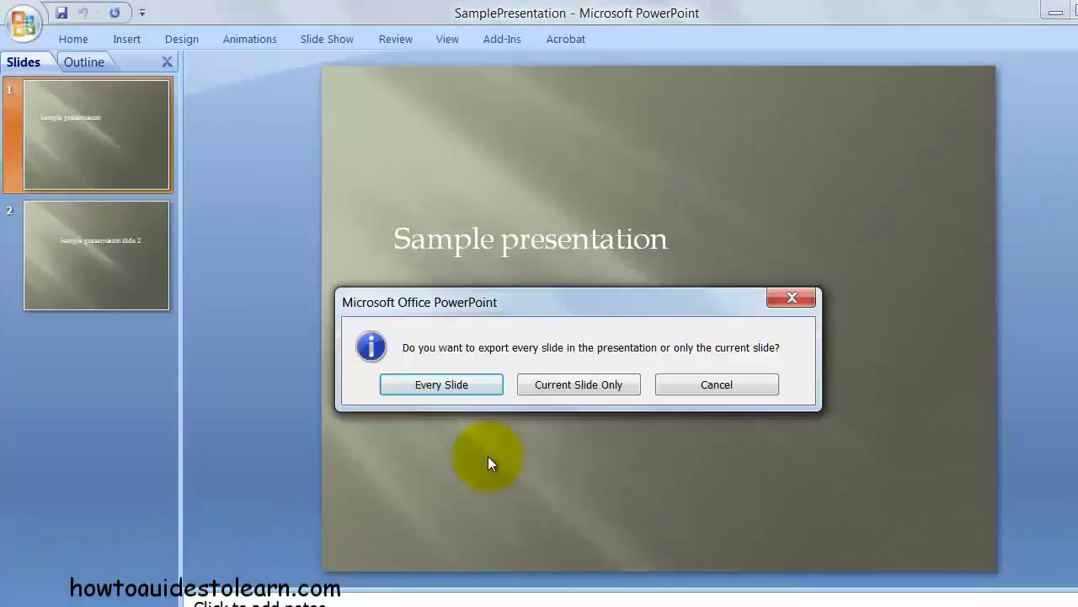
# Export every slide, not just the current one, and acknowledge the confirmation
pyautogui.click(457, 389)
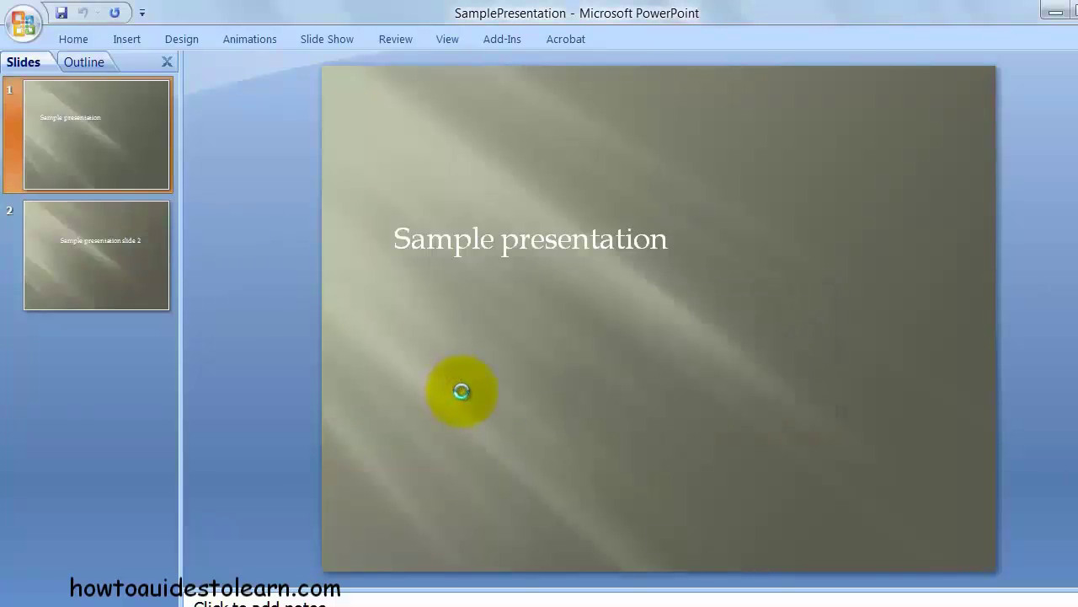
pyautogui.click(576, 387)
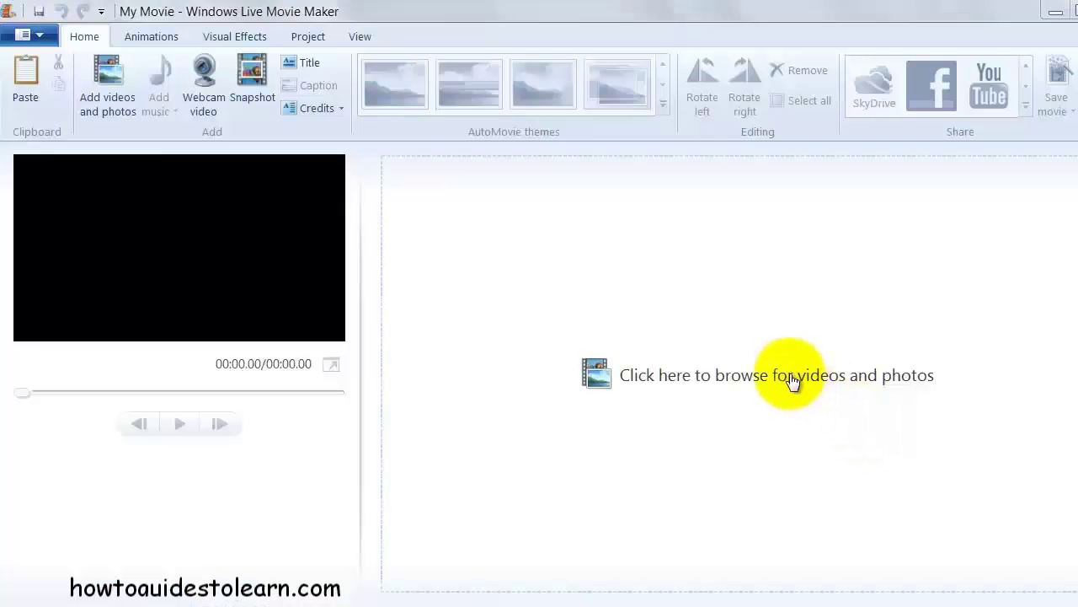
# Add Slide1 and Slide2 from My Documents > convert ppt > SamplePresentation to the movie
pyautogui.click(792, 379)
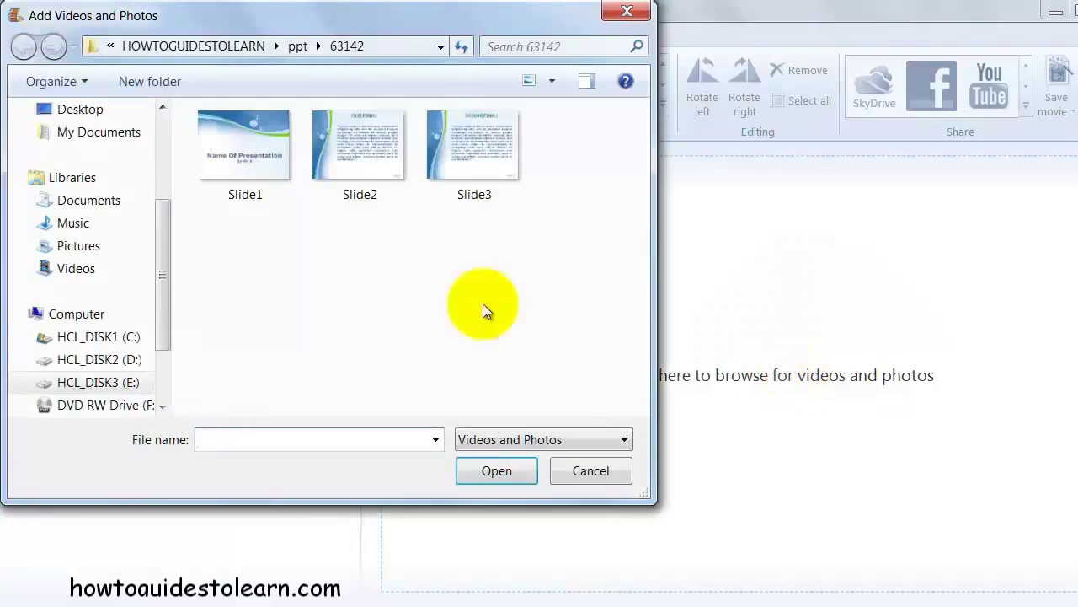
pyautogui.moveTo(161, 217); pyautogui.dragTo(160, 180)
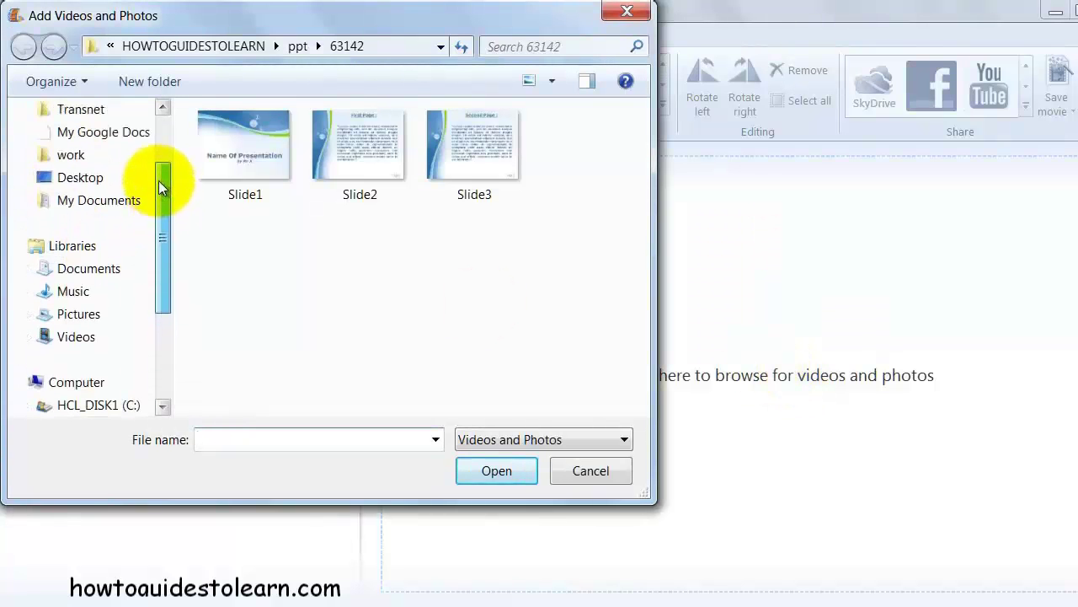
pyautogui.click(135, 222)
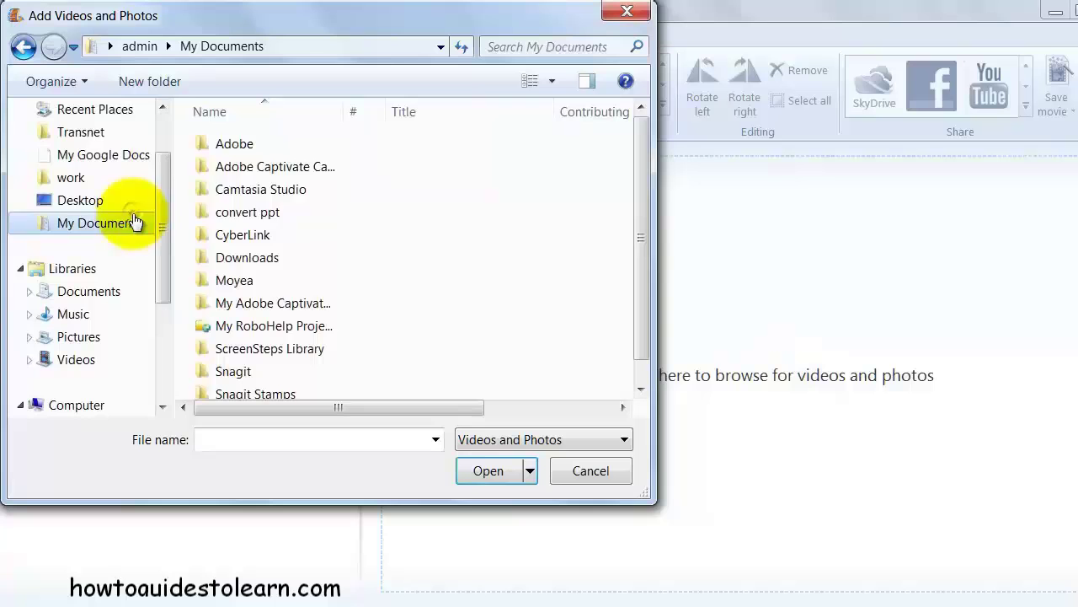
pyautogui.doubleClick(257, 212)
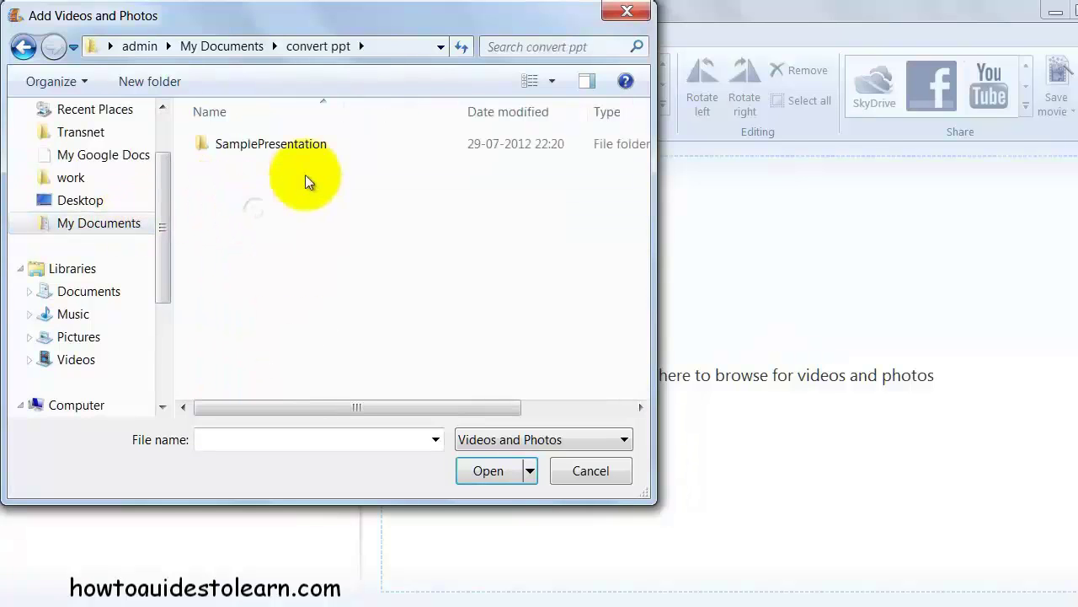
pyautogui.doubleClick(303, 146)
pyautogui.hotkey('ctrl', 'a')
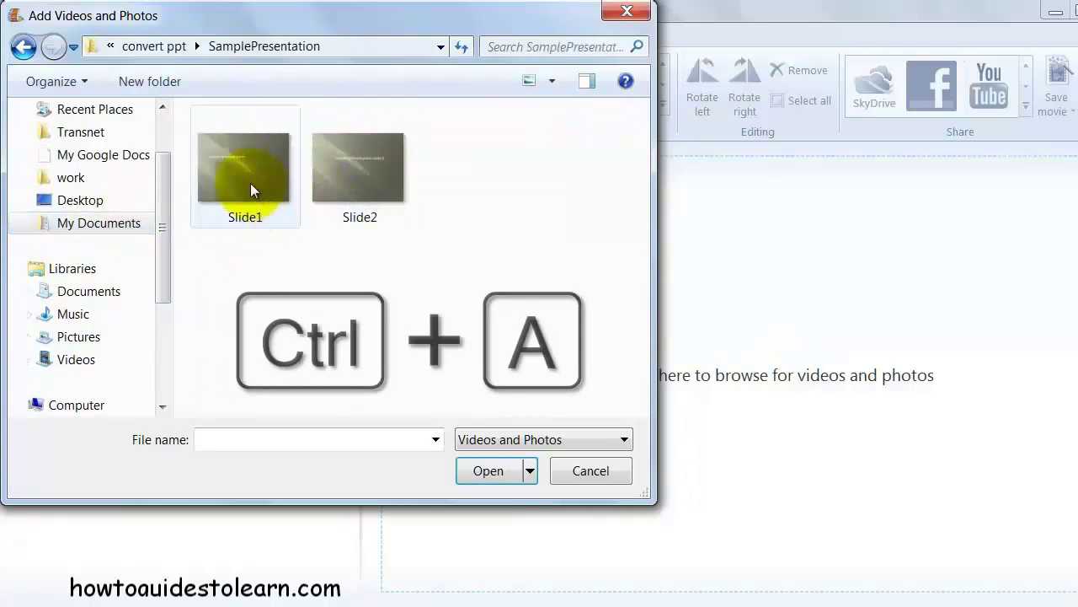
pyautogui.click(257, 191)
pyautogui.keyDown('ctrl'); pyautogui.click(353, 205); pyautogui.keyUp('ctrl')
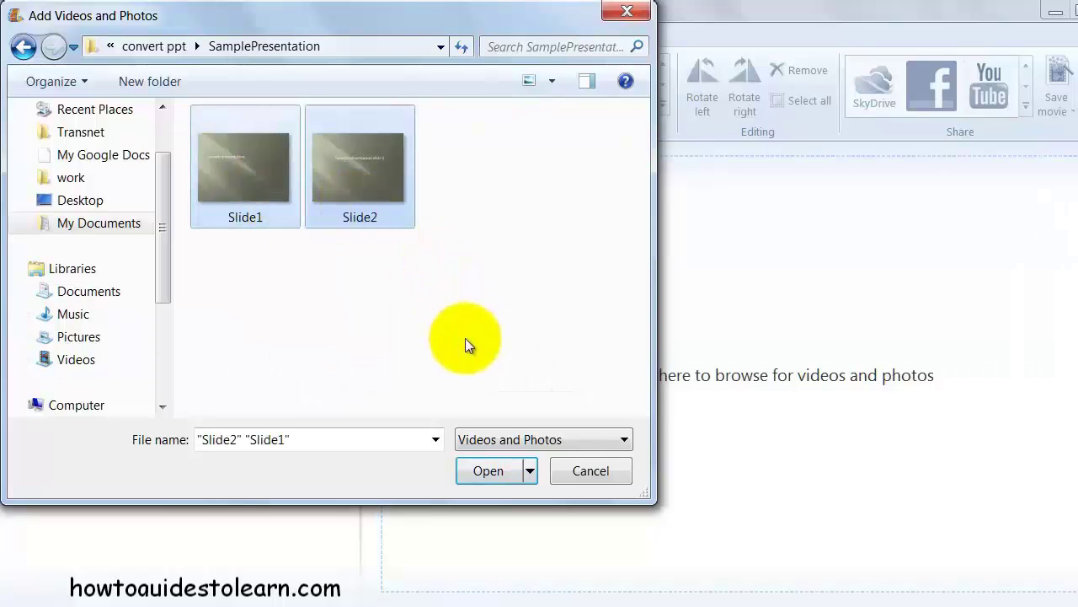
pyautogui.click(477, 468)
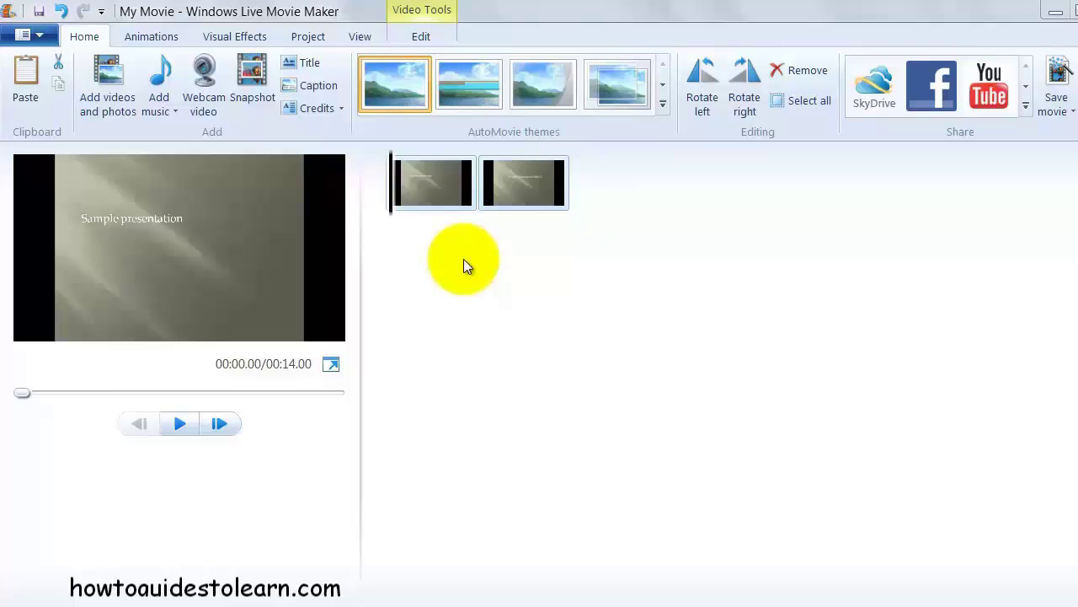
# Add the Untitled audio file from convert ppt as music, then briefly preview it
pyautogui.click(164, 99)
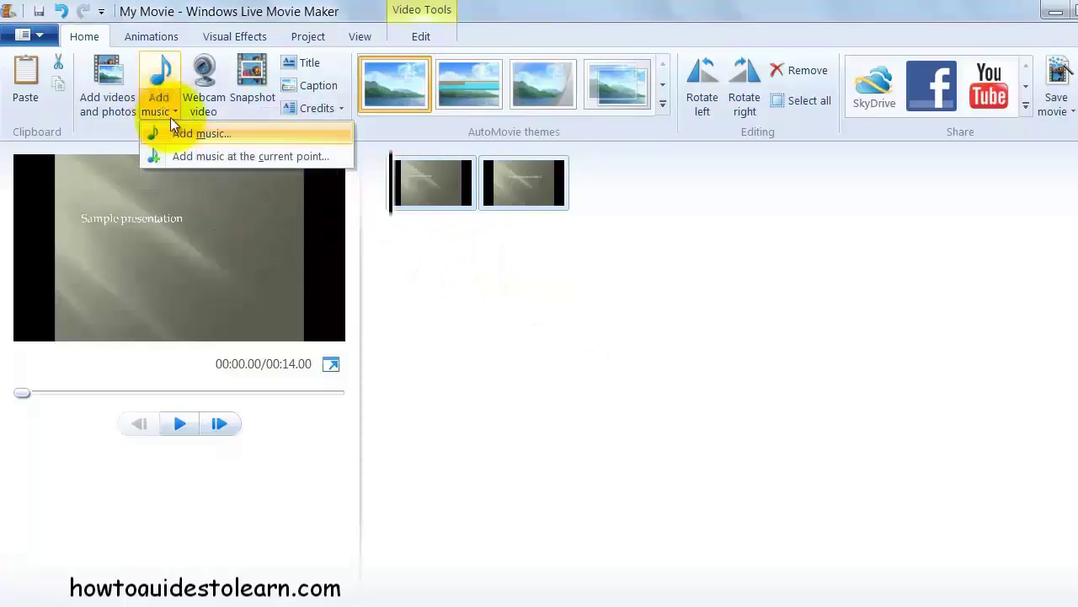
pyautogui.click(192, 136)
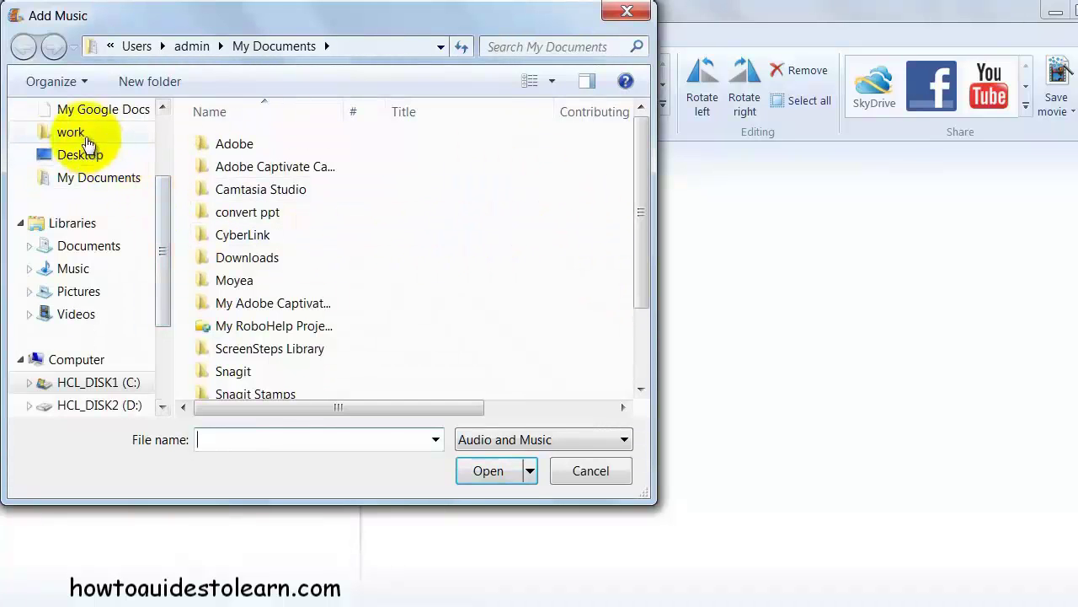
pyautogui.moveTo(158, 220); pyautogui.dragTo(162, 187)
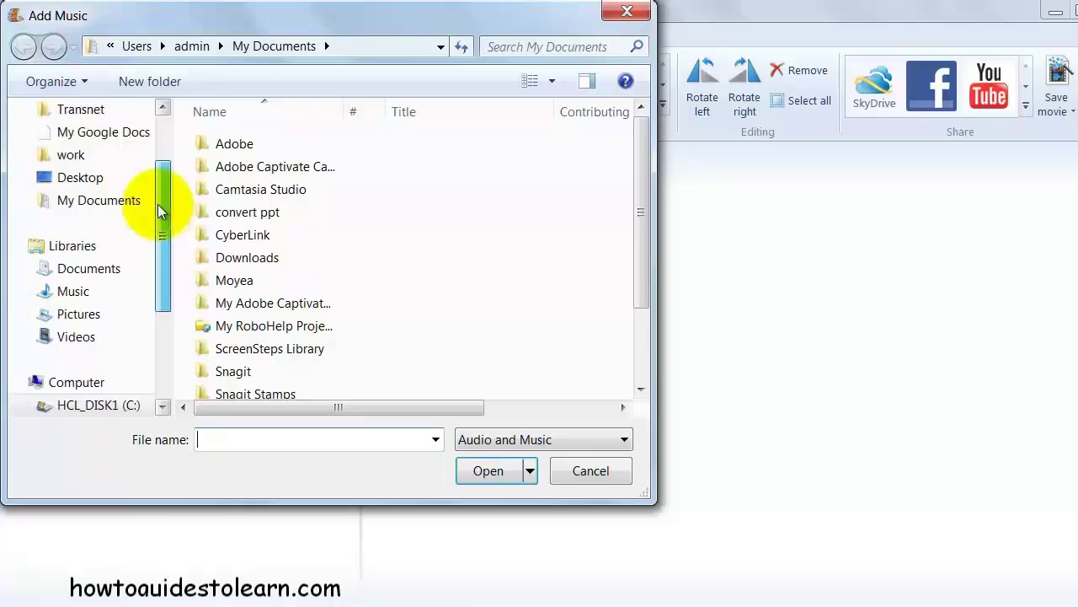
pyautogui.click(133, 245)
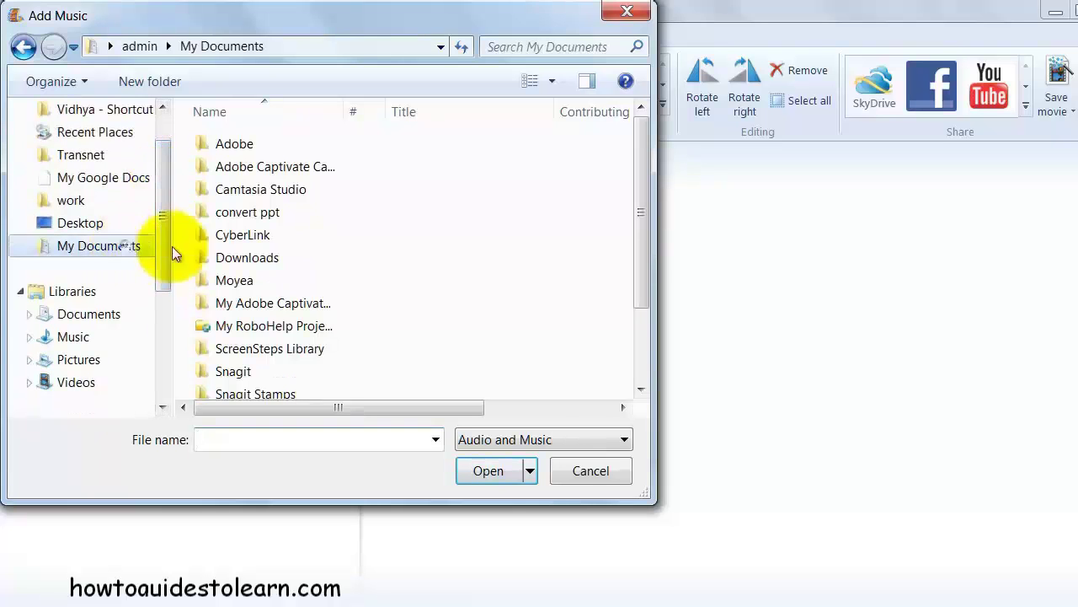
pyautogui.doubleClick(274, 215)
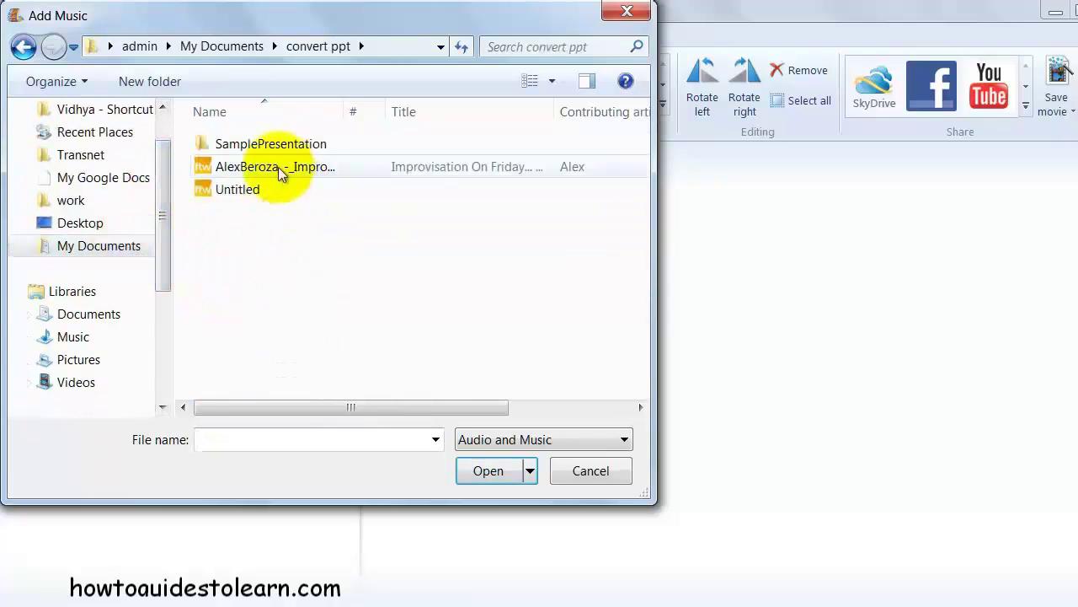
pyautogui.doubleClick(257, 185)
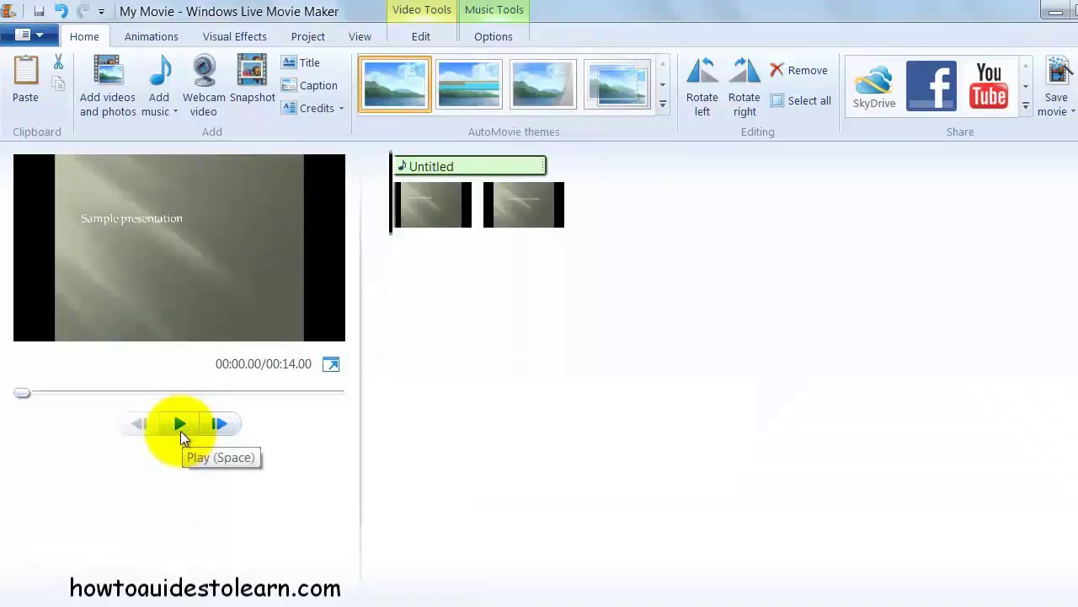
pyautogui.click(180, 423)
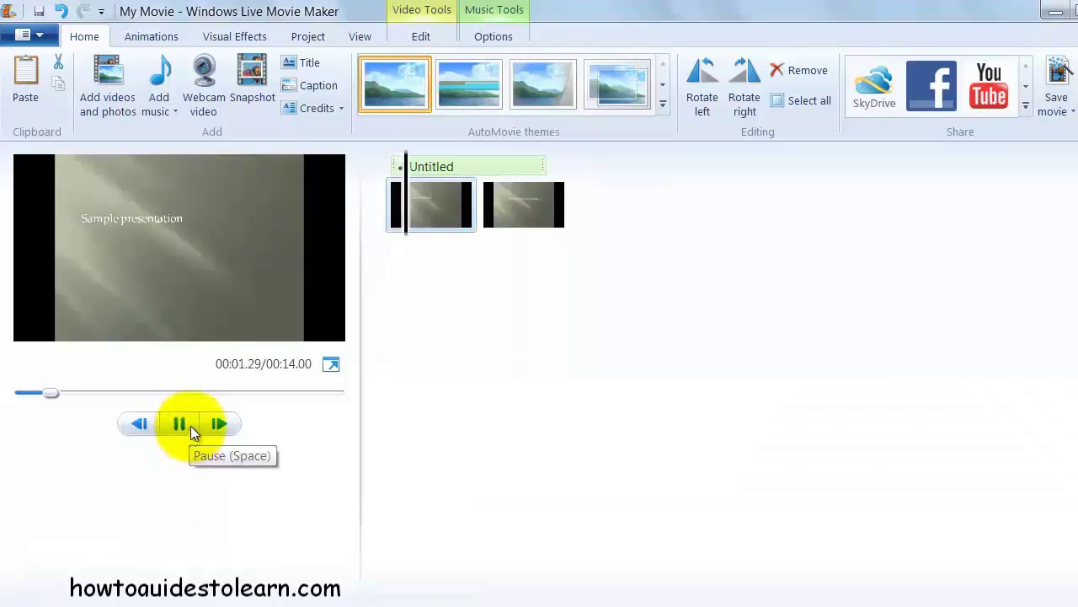
pyautogui.click(186, 424)
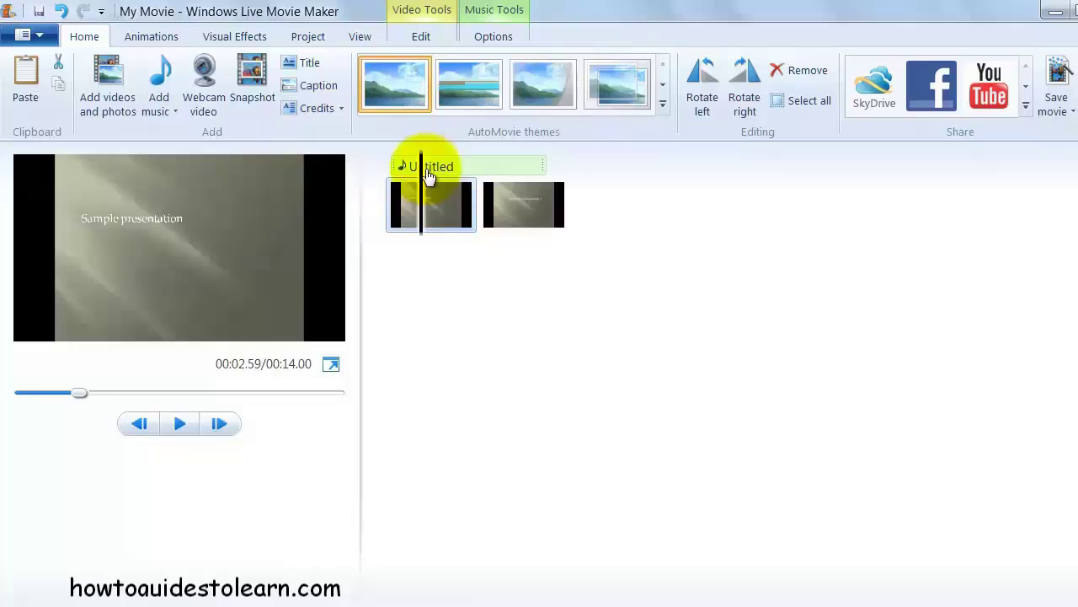
# Insert an opening title clip reading 'Title' in place of 'My Movie' and preview it
pyautogui.click(393, 192)
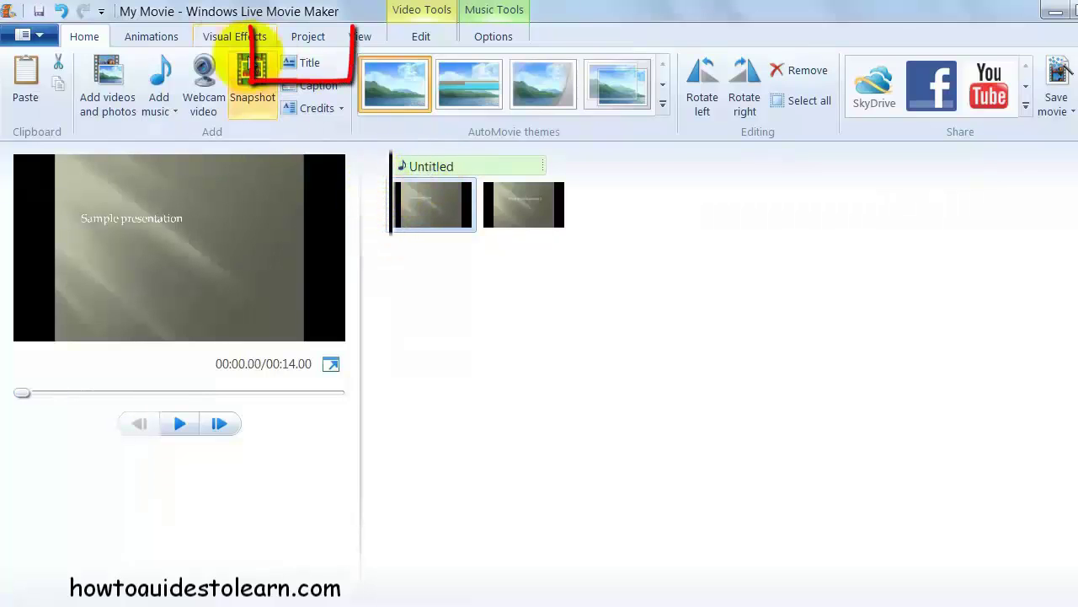
pyautogui.click(299, 62)
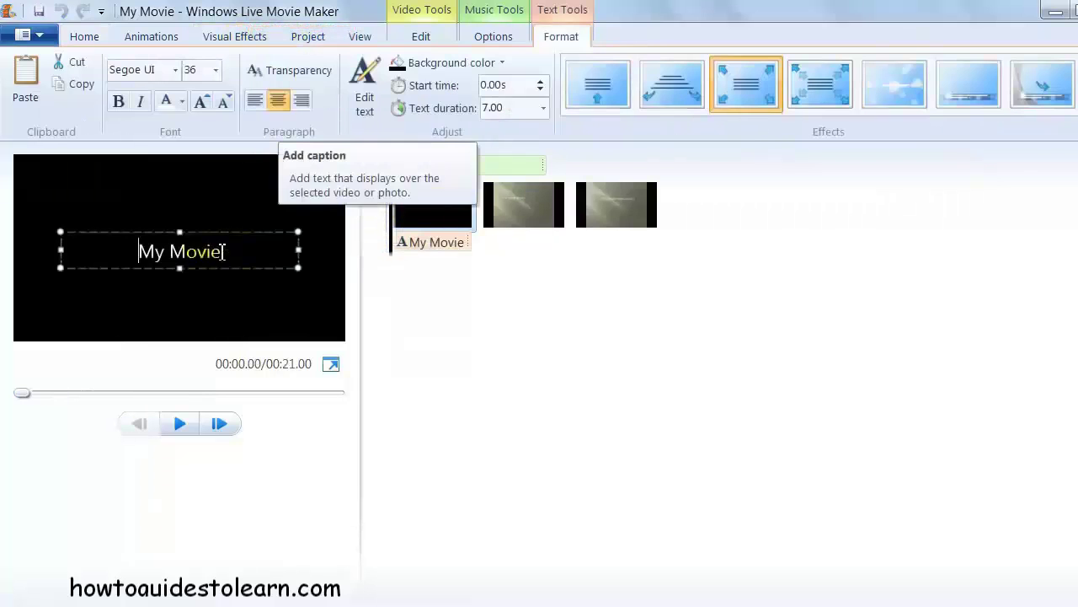
pyautogui.hotkey('ctrl', 'shift', 'Left')
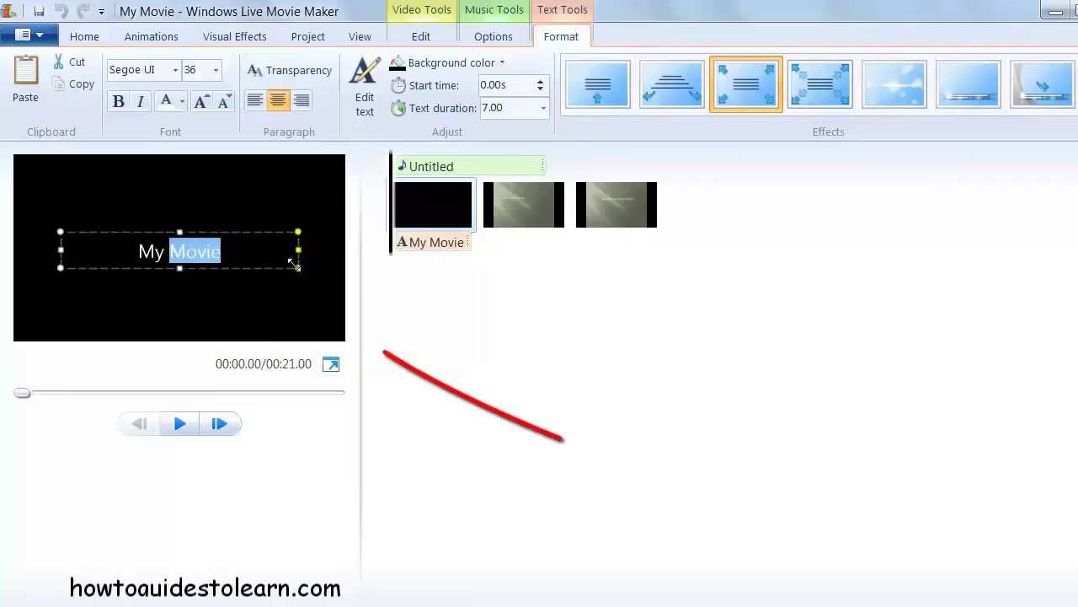
pyautogui.hotkey('ctrl', 'shift', 'Left')
pyautogui.write('Title')
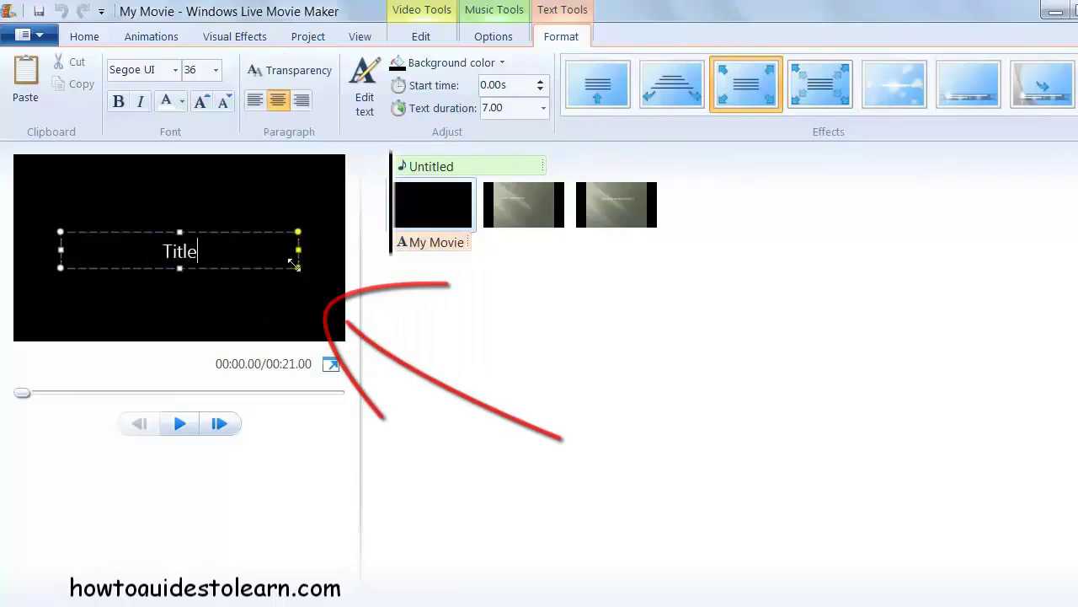
pyautogui.click(155, 40)
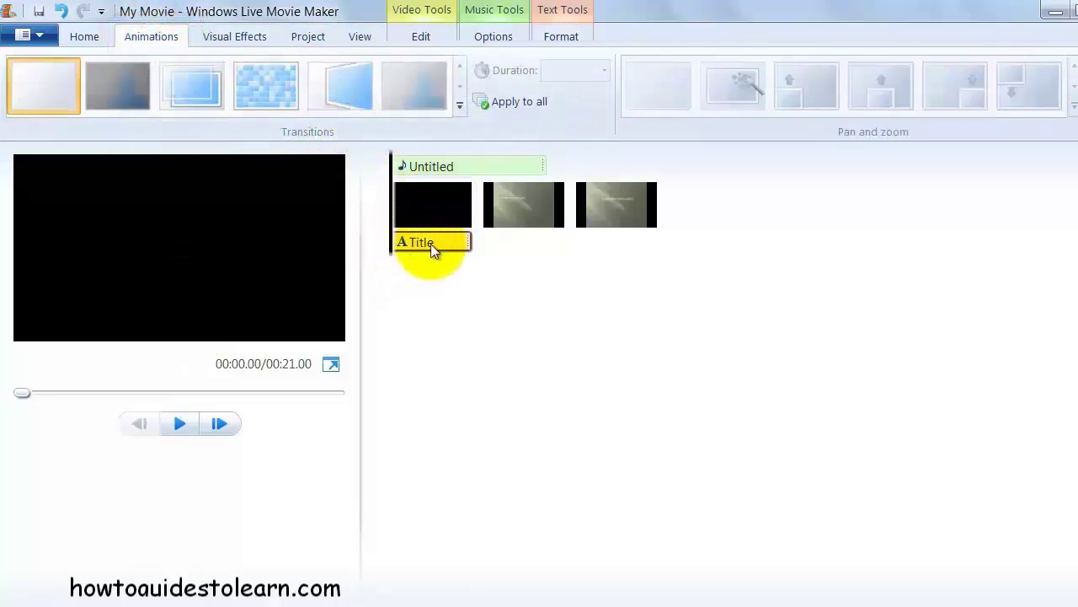
pyautogui.click(221, 424)
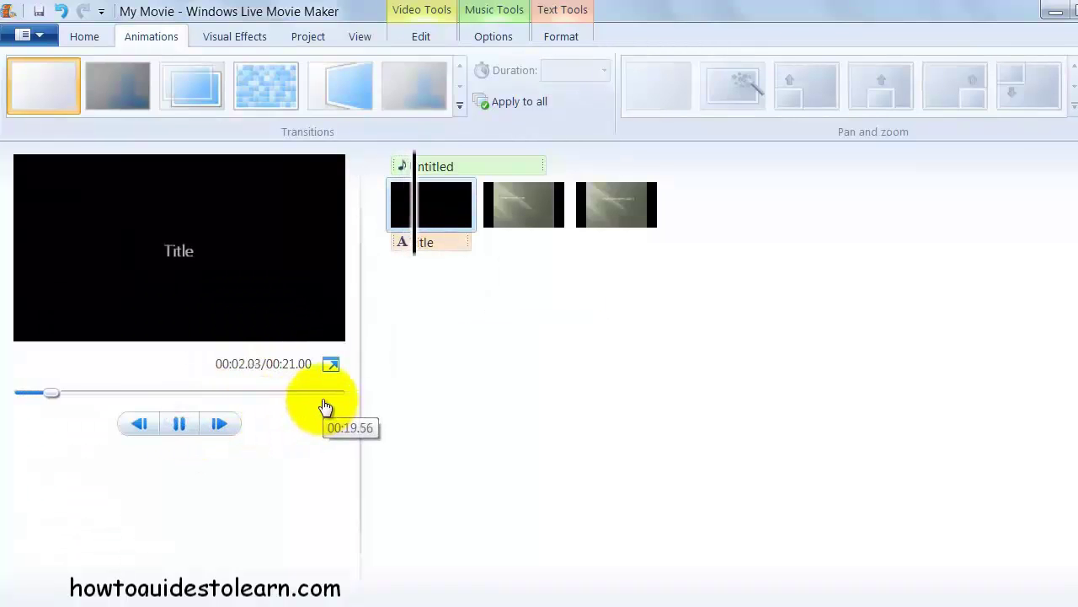
pyautogui.click(84, 37)
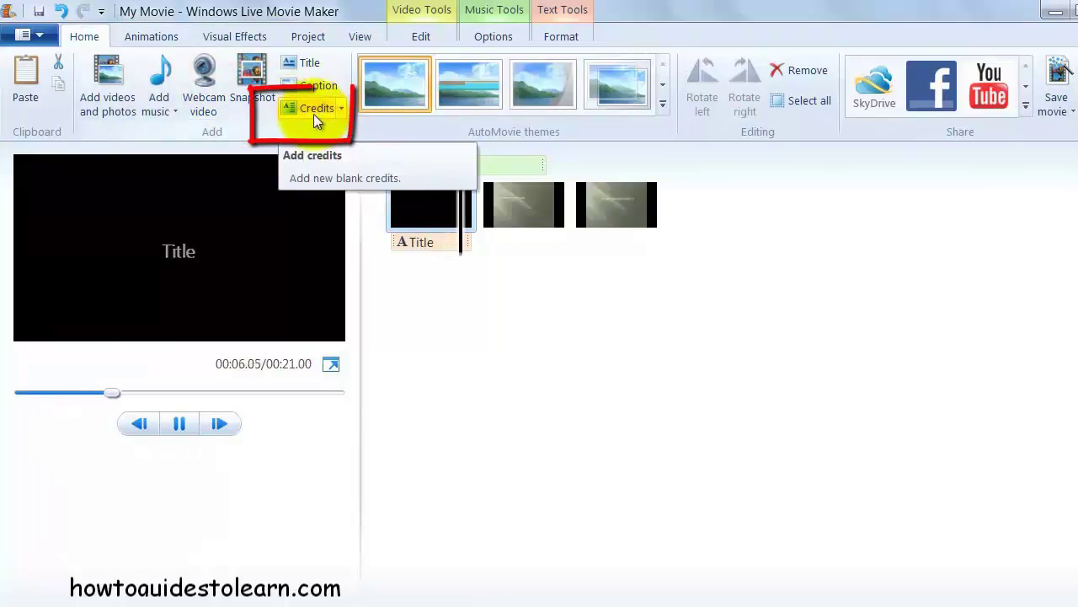
# Show the Publish movie destinations in the Movie Maker file menu
pyautogui.click(38, 38)
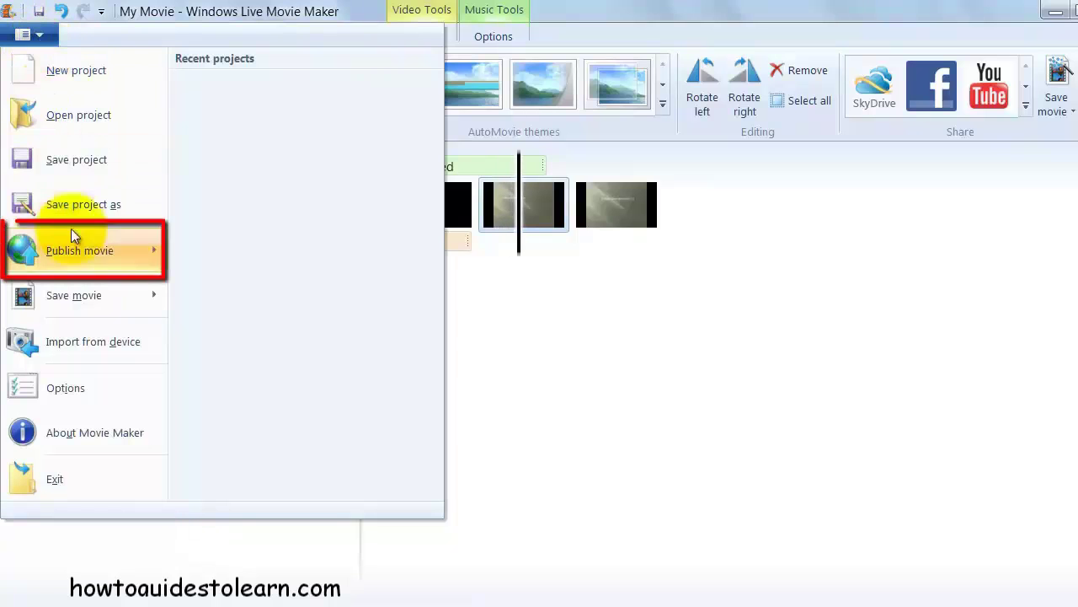
pyautogui.moveTo(80, 250)
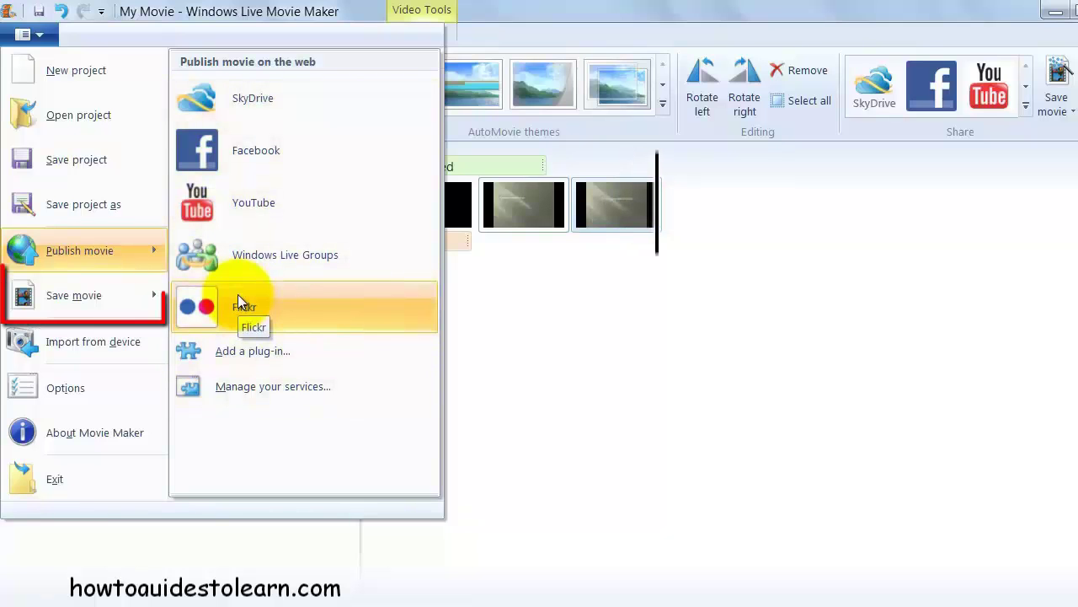
# Show the Save movie presets, such as For computer and For email
pyautogui.click(138, 297)
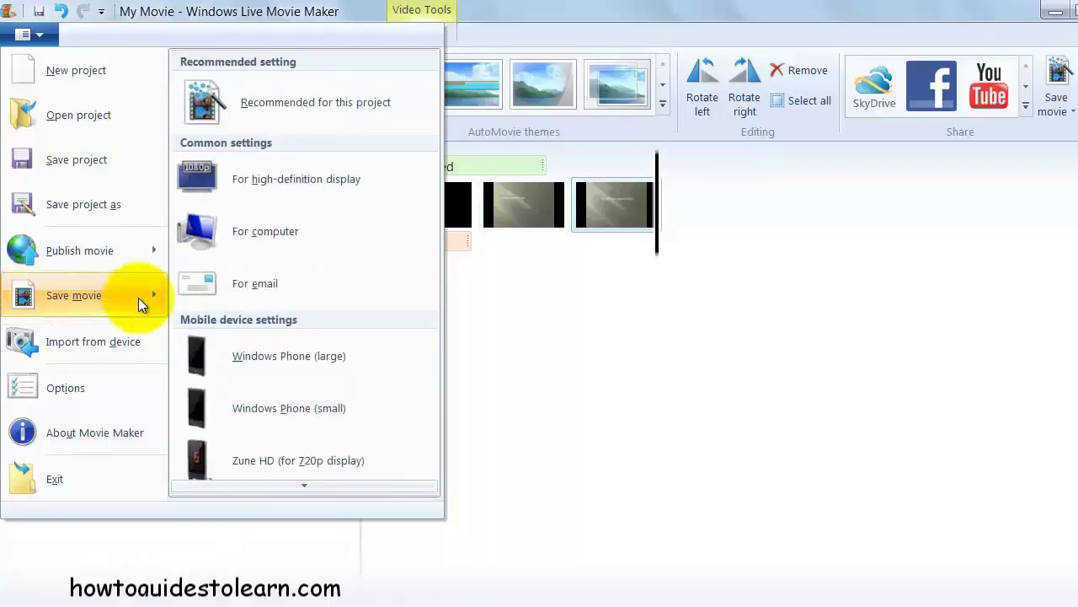